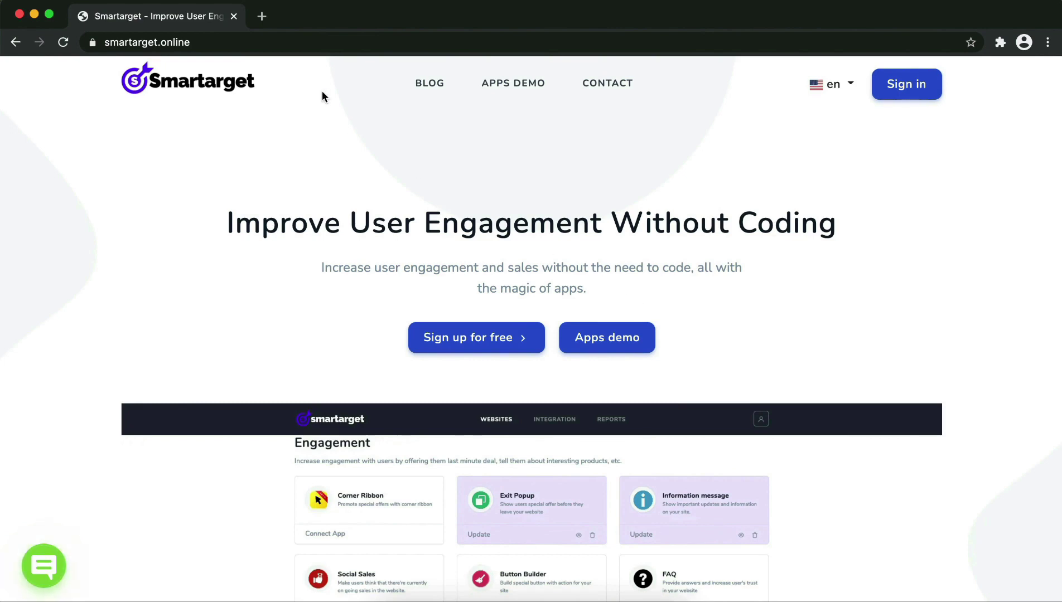
Step: Open the Smartarget apps demo page from the homepage
left_click(590, 337)
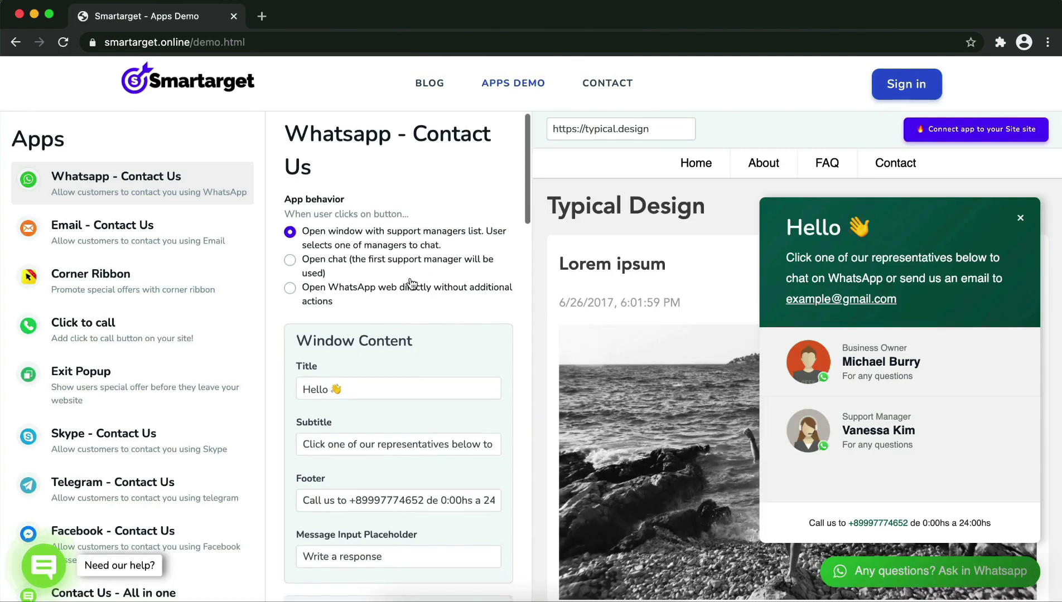
scroll(410, 284, "down", 1)
scroll(411, 284, "up", 1)
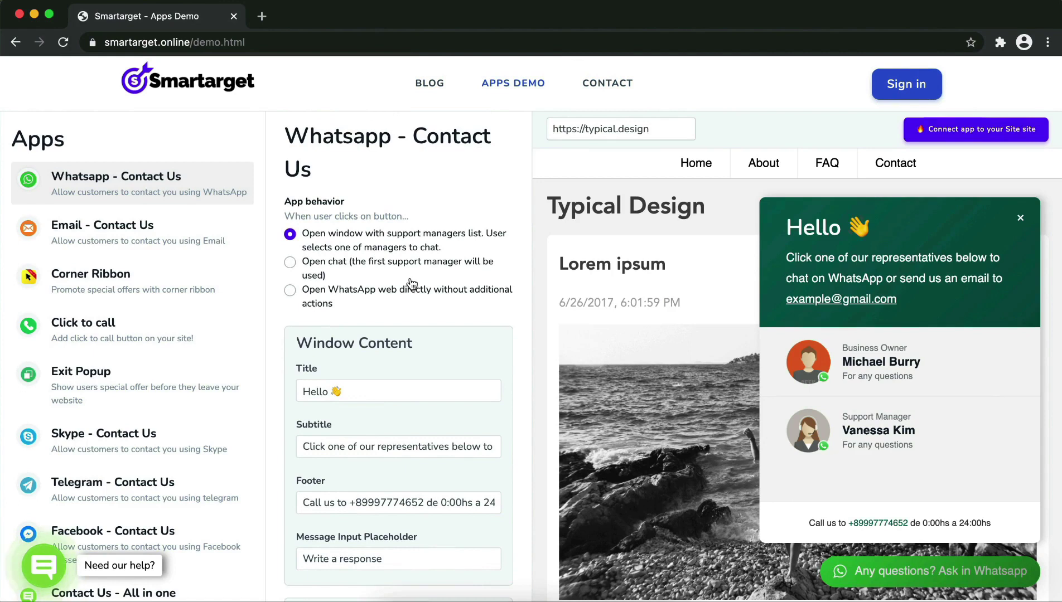
Step: Set App behavior to 'Open chat (the first support manager will be used)' instead of the managers list
left_click(335, 268)
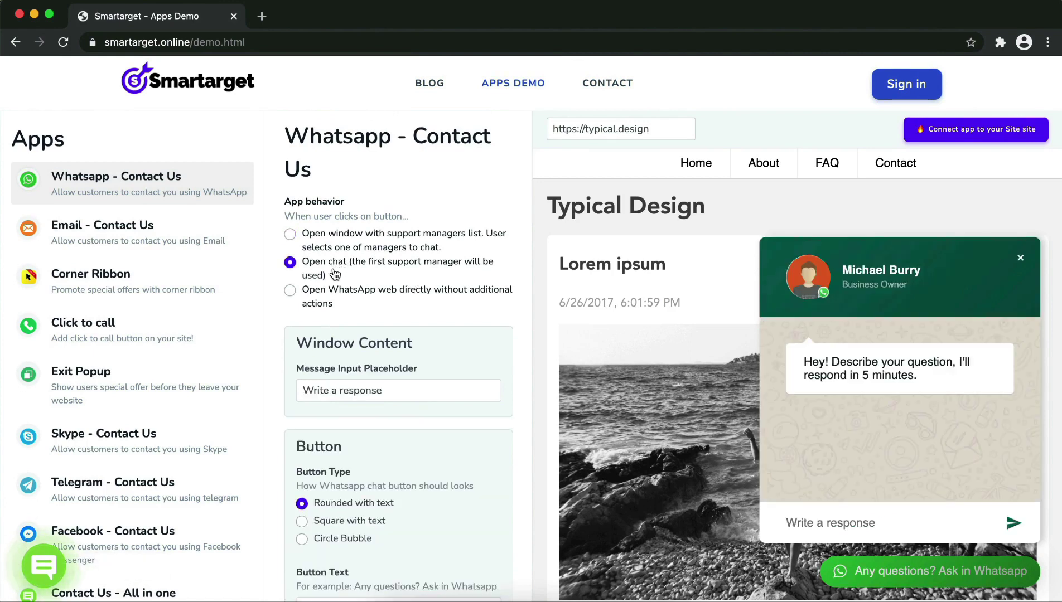
left_click(330, 295)
left_click(343, 240)
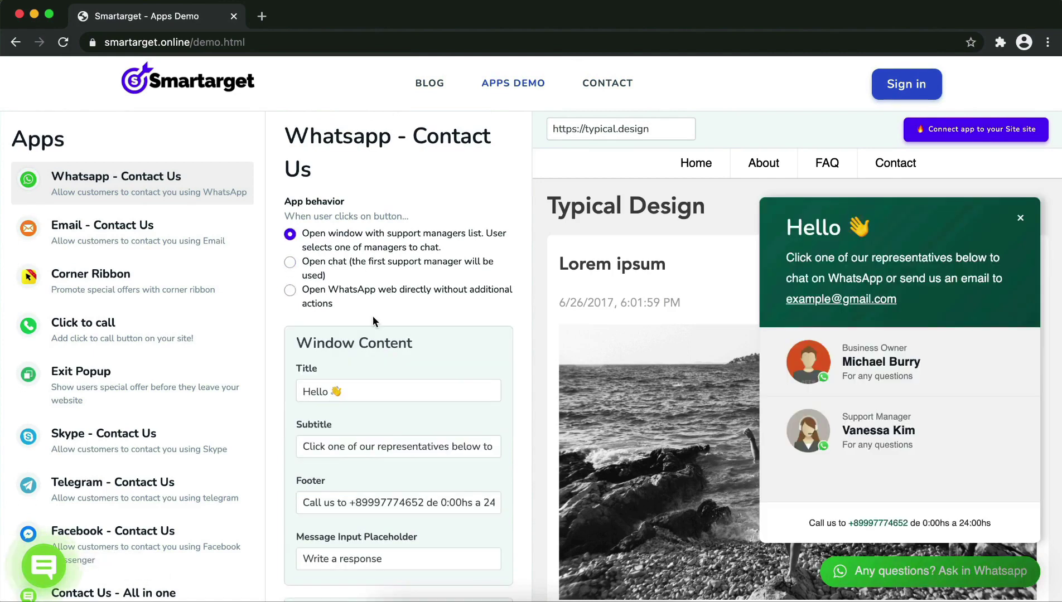
scroll(374, 316, "down", 2)
scroll(373, 316, "down", 1)
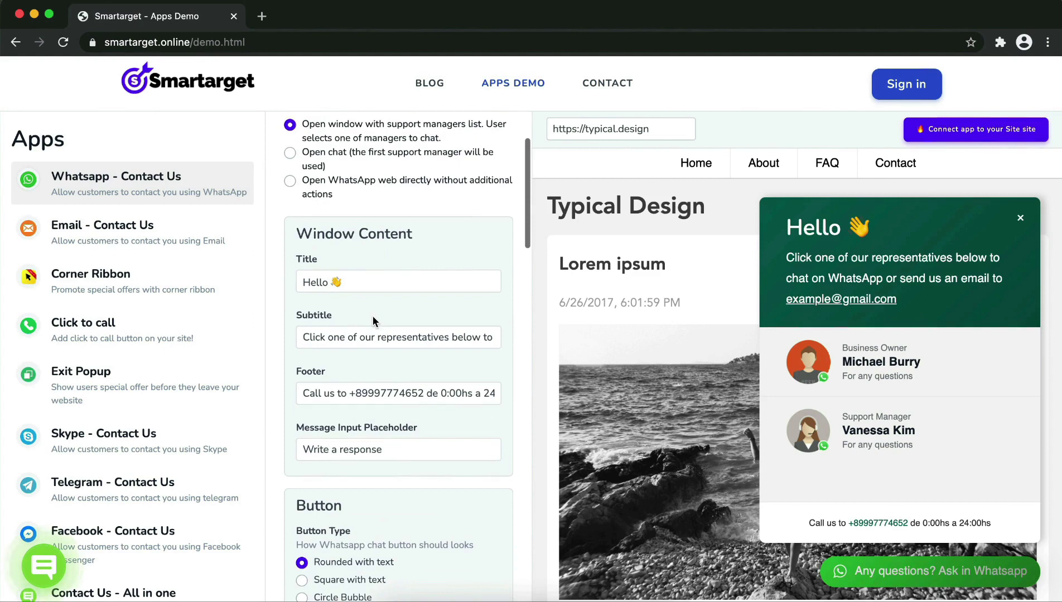
left_click(363, 160)
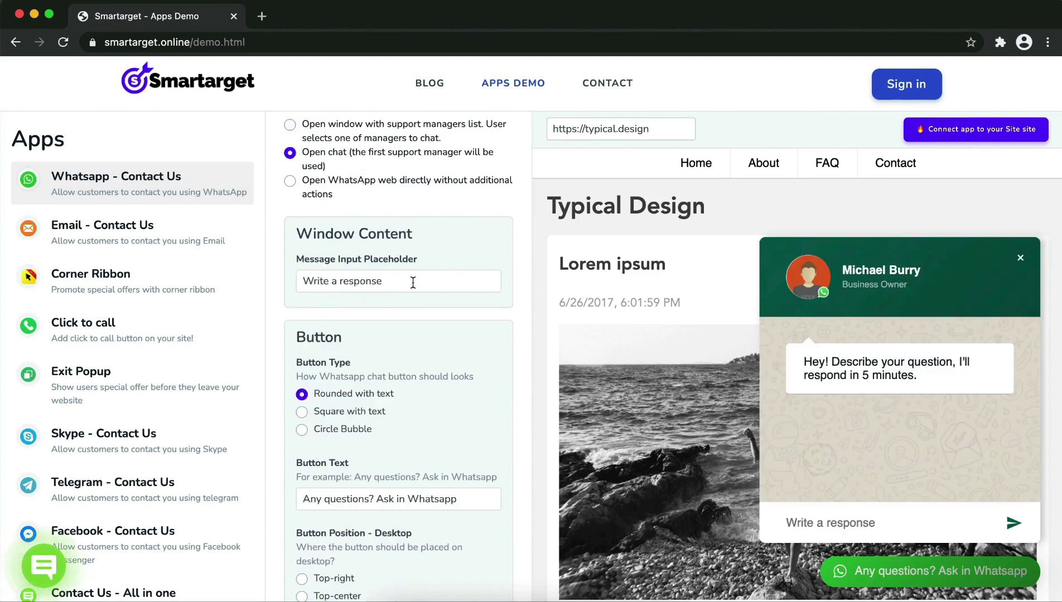
scroll(412, 283, "down", 1)
scroll(412, 283, "down", 2)
scroll(412, 283, "down", 1)
Step: Keep the 'Rounded with text' button type and set both Mobile and Desktop Button Position to Top-right
left_click(360, 306)
left_click(353, 324)
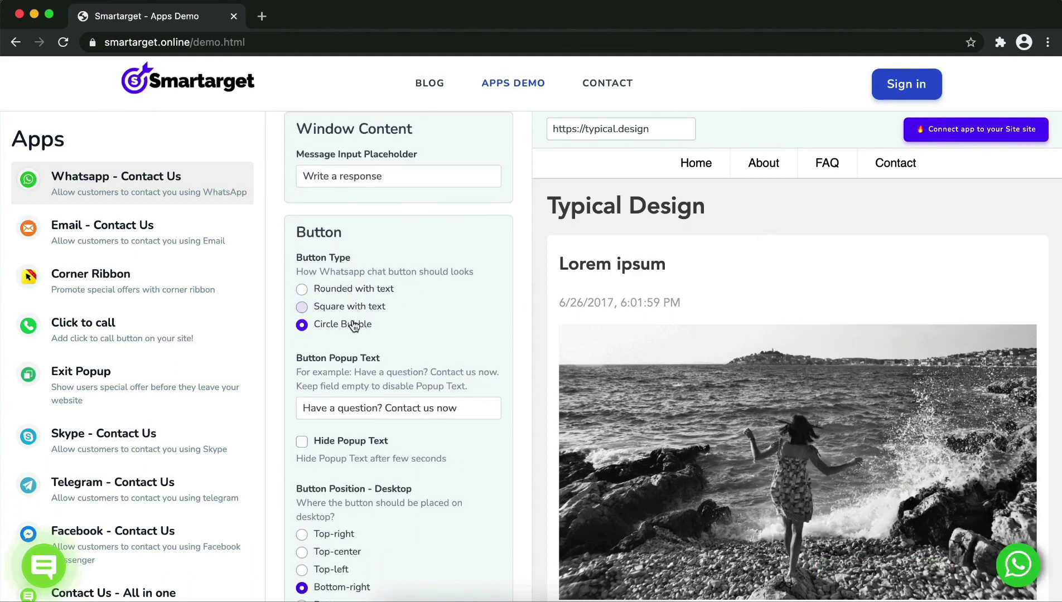
left_click(358, 290)
scroll(372, 344, "down", 2)
scroll(373, 345, "down", 2)
scroll(373, 344, "down", 2)
scroll(373, 344, "down", 2)
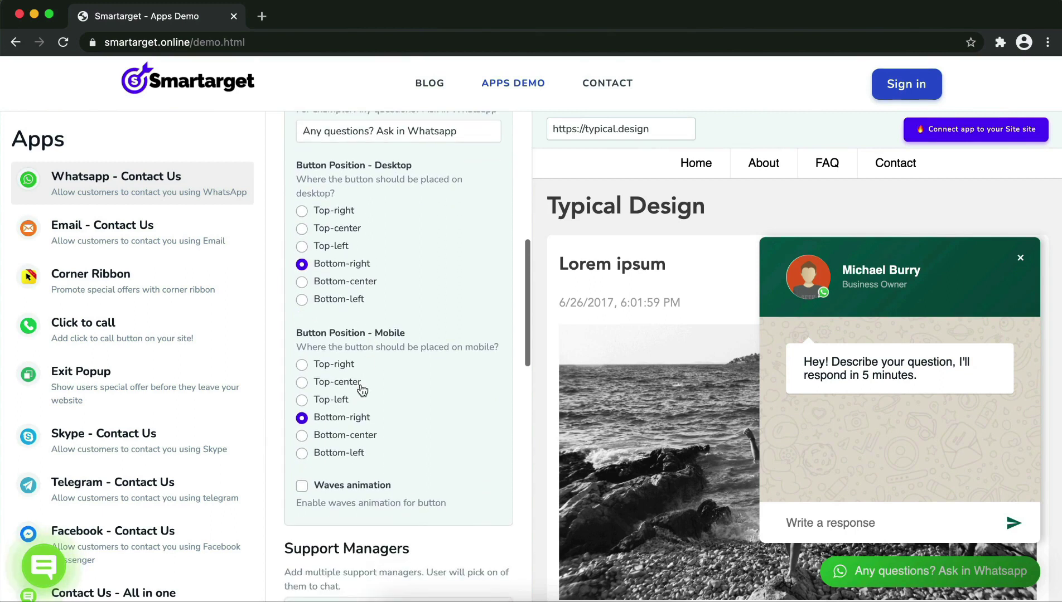
left_click(342, 368)
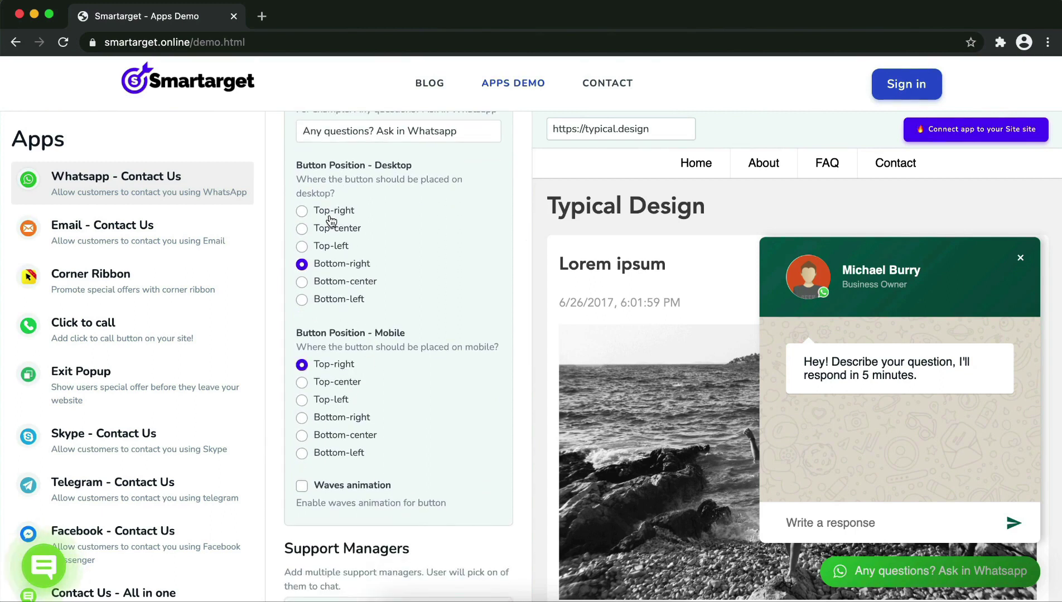
left_click(331, 216)
scroll(396, 306, "down", 3)
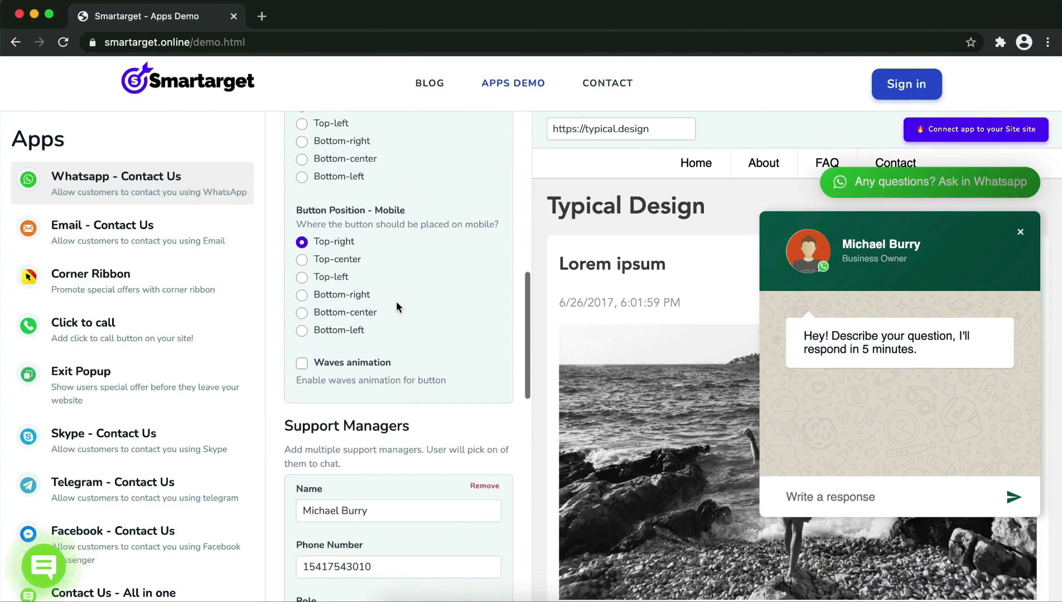
scroll(396, 306, "down", 2)
scroll(395, 306, "down", 1)
scroll(396, 307, "down", 2)
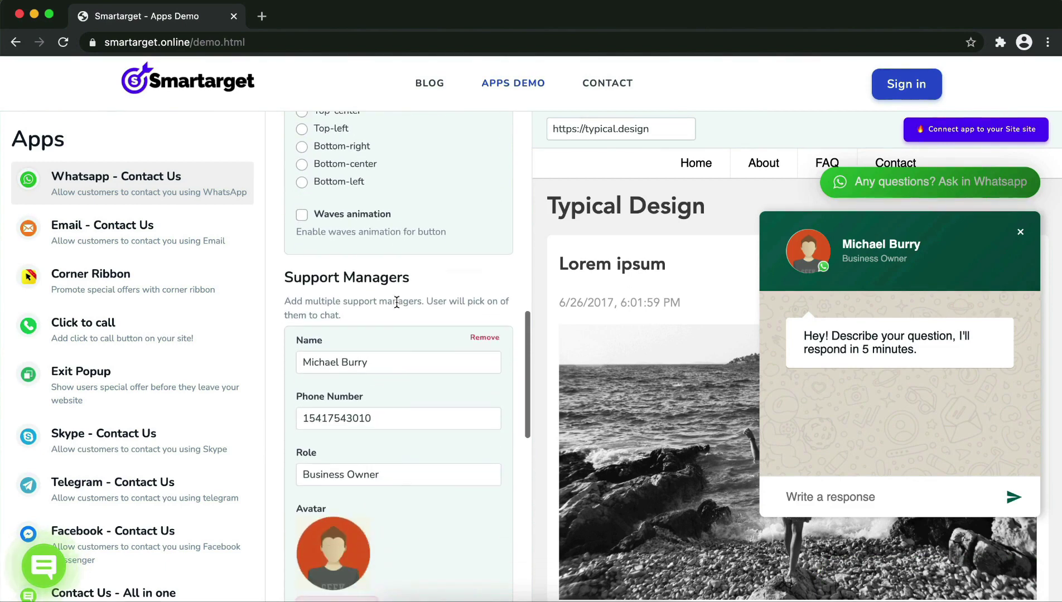
Step: Trim the first manager's name to the first name and start connecting the app to a website
left_click(394, 362)
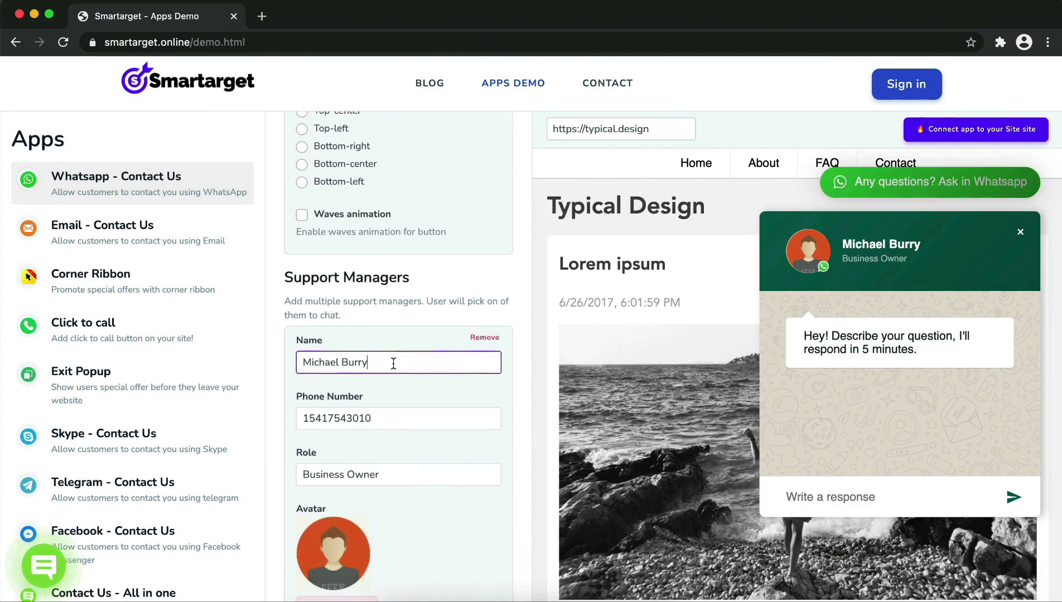
key("BackSpace")
key("BackSpace")
key("BackSpace")
key("BackSpace")
key("BackSpace")
scroll(396, 390, "down", 3)
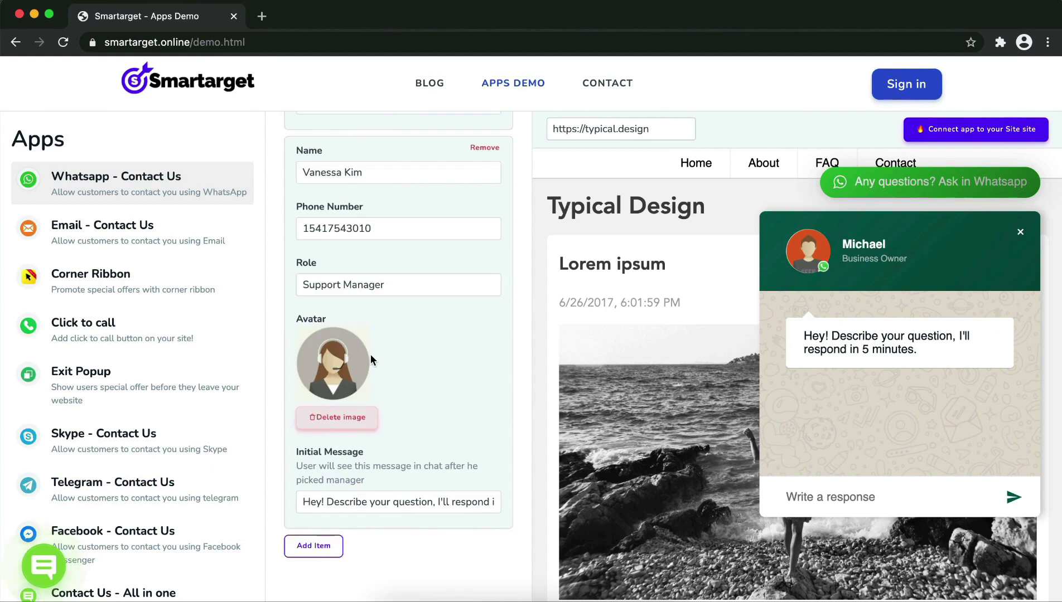
scroll(370, 355, "down", 1)
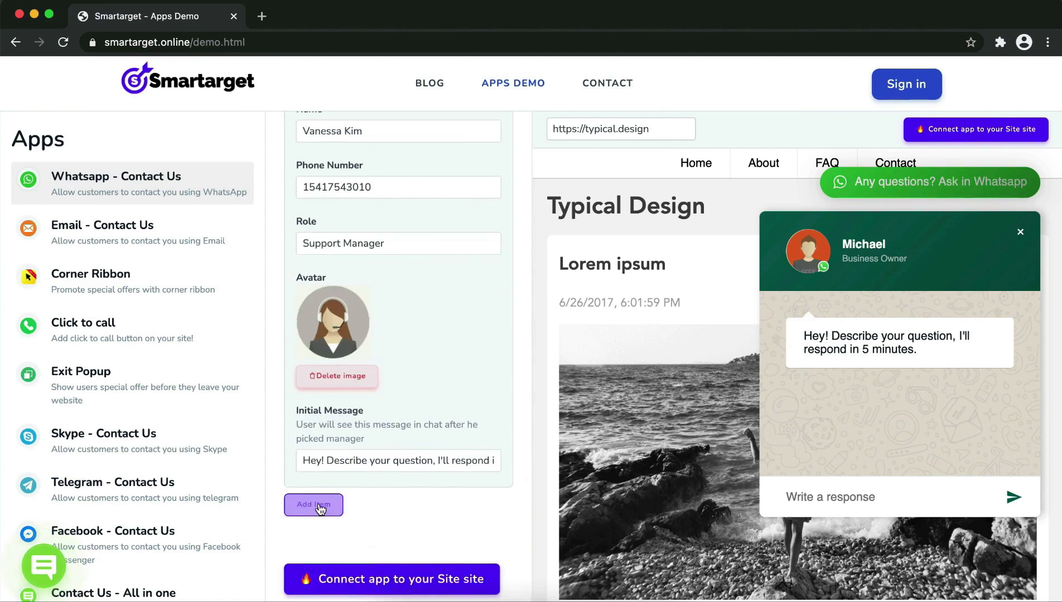
left_click(366, 578)
left_click(508, 357)
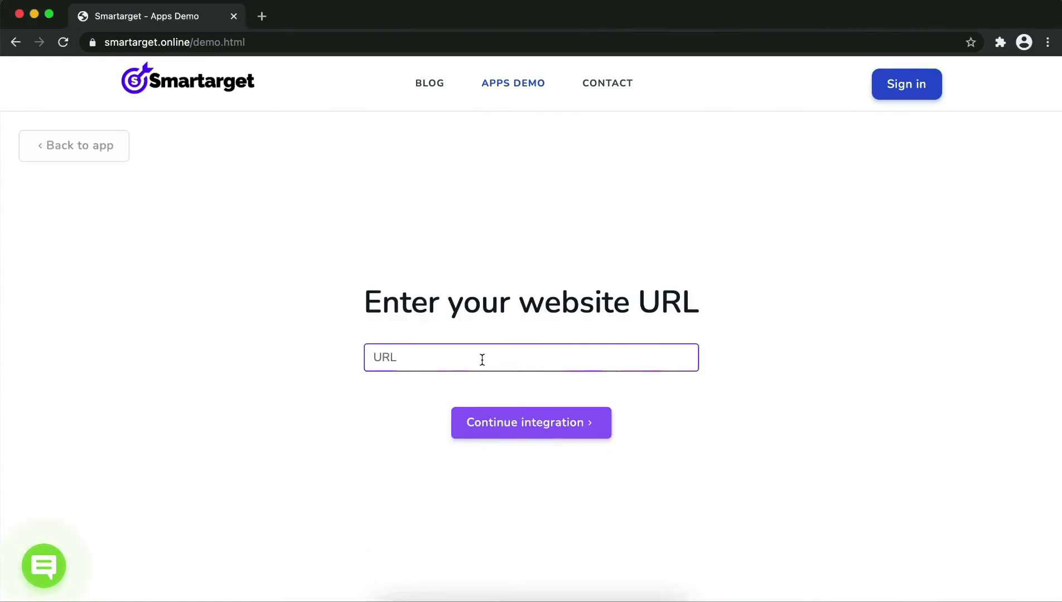
type("https://example.com")
Step: Submit the website URL and fill in first and last name on the signup form
key("Return")
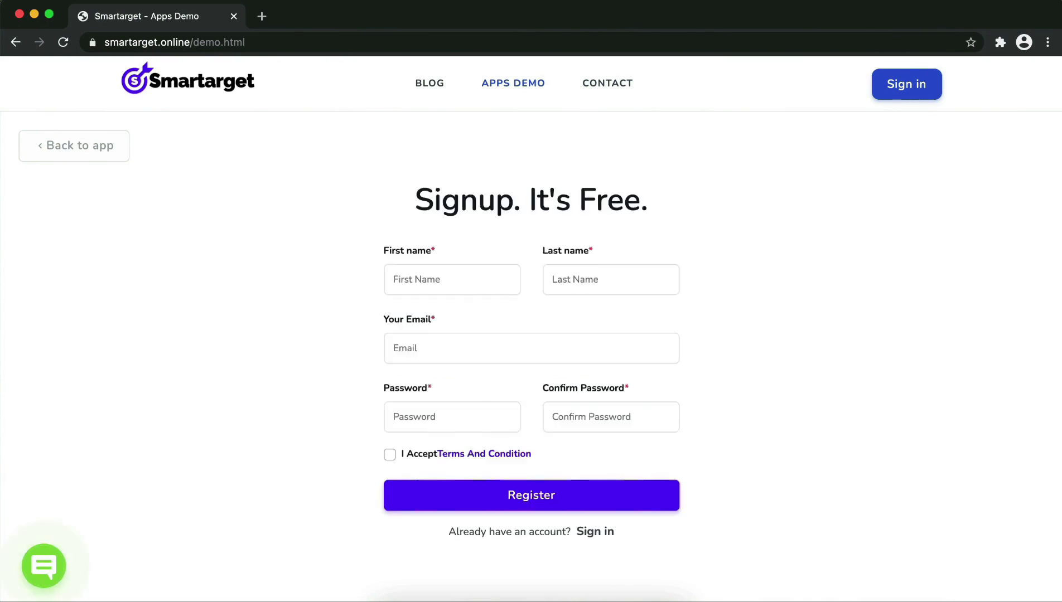
left_click(473, 276)
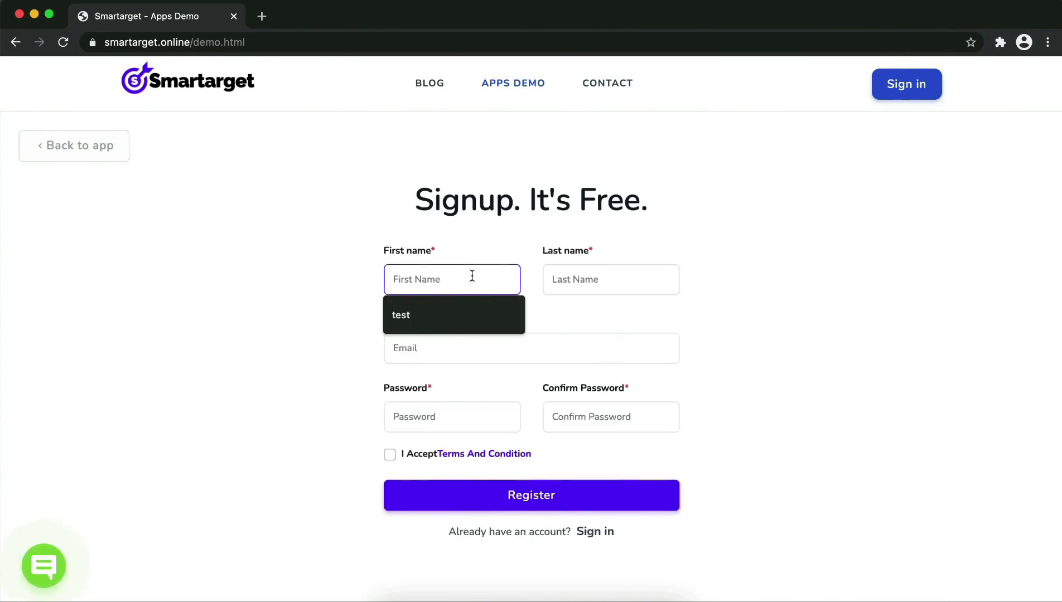
type("John")
key("Tab")
type("Doe")
key("Tab")
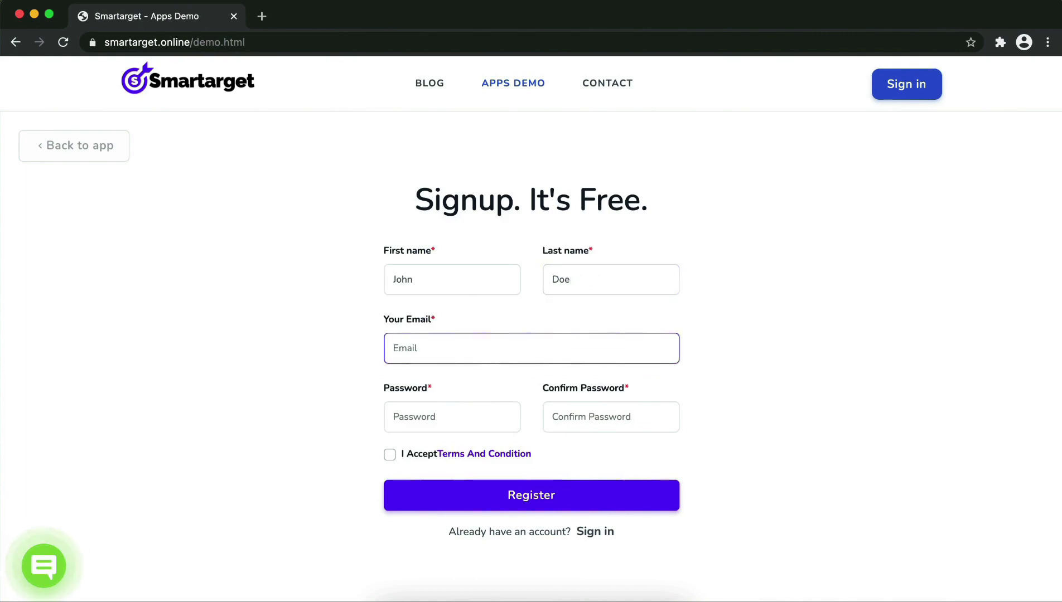
type("jon")
Step: Correct the email, enter matching passwords, and accept the terms and conditions
key("BackSpace")
type("@doe.com")
key("Tab")
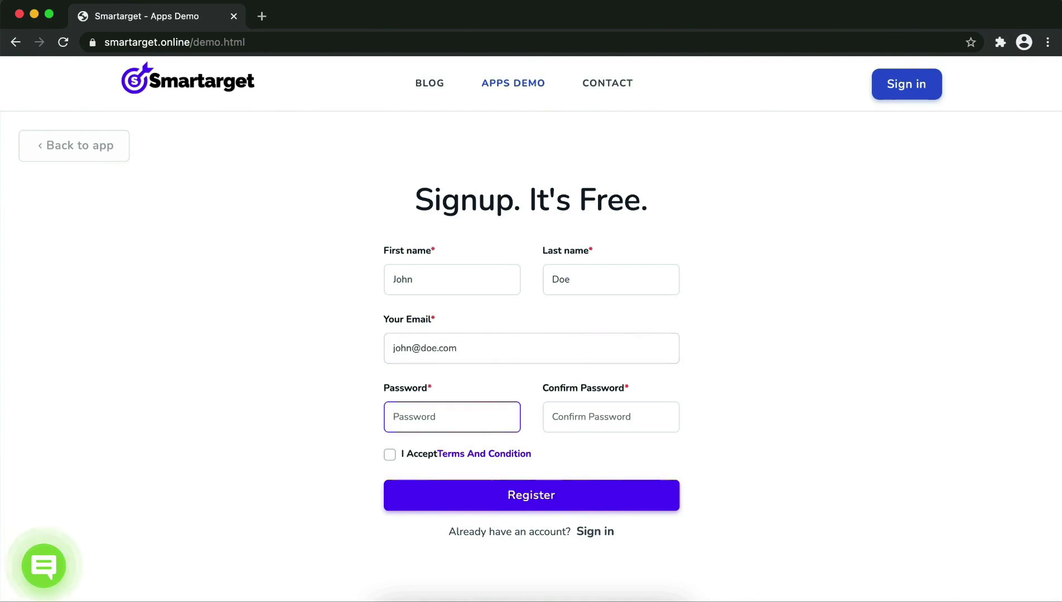
key("Tab")
left_click(389, 454)
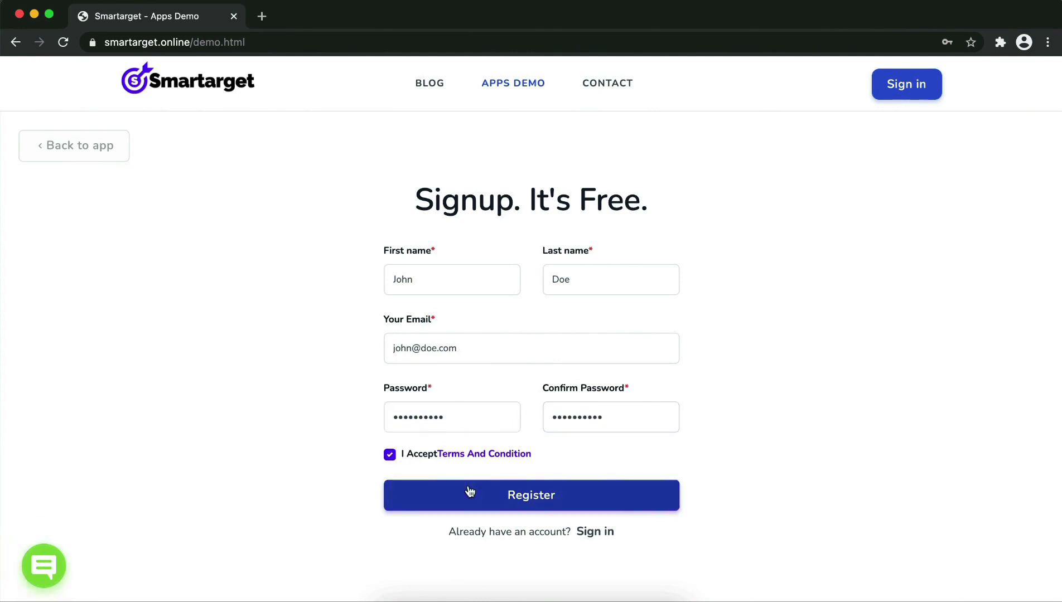
Step: Register the account, decline Chrome's password saving, and copy the embed script code
left_click(468, 495)
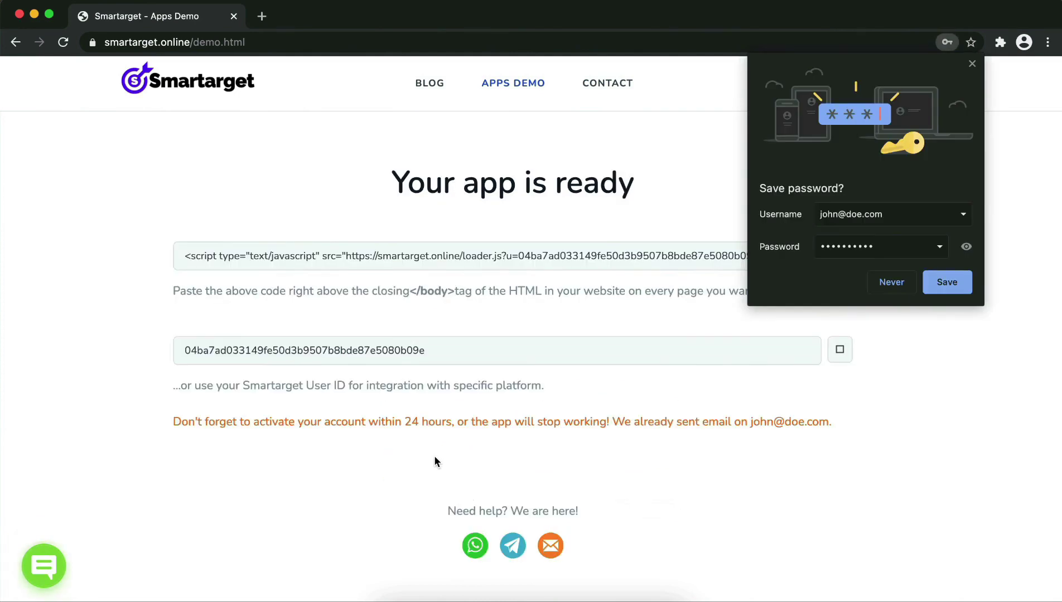
left_click(901, 291)
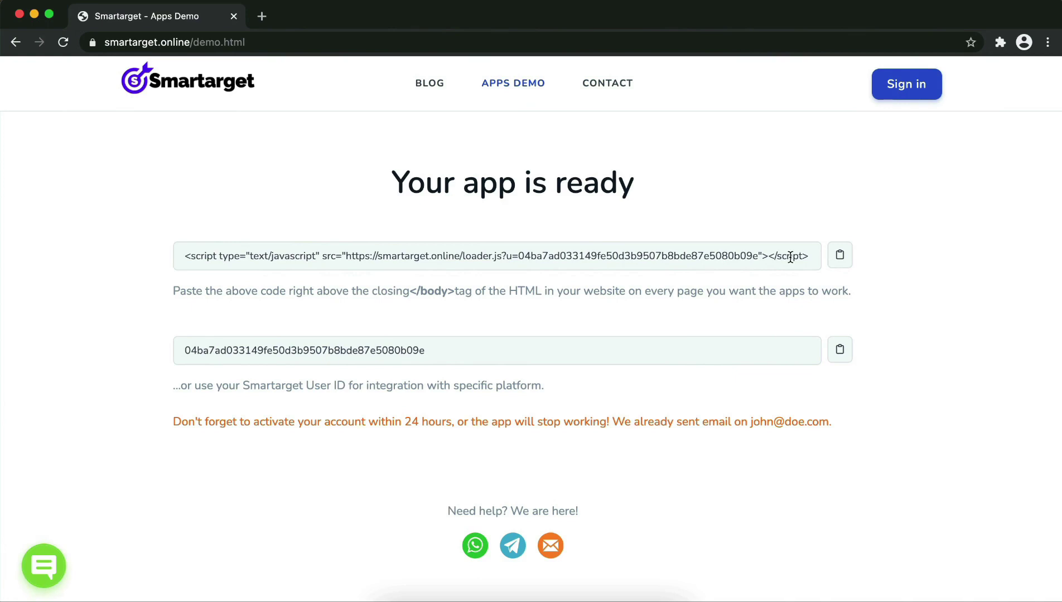
left_click(840, 255)
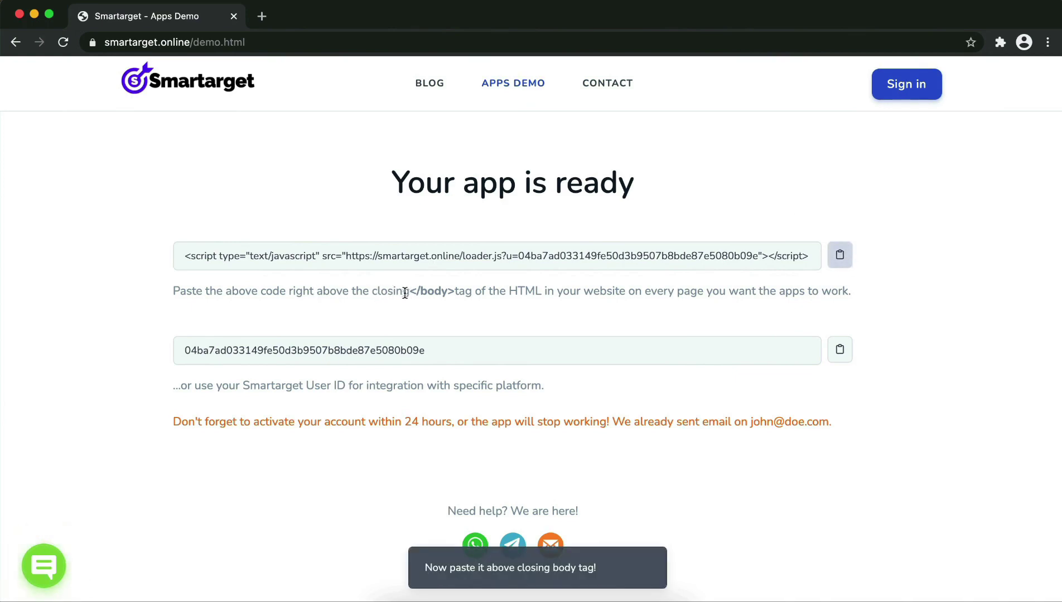
left_click_drag(409, 291, 454, 291)
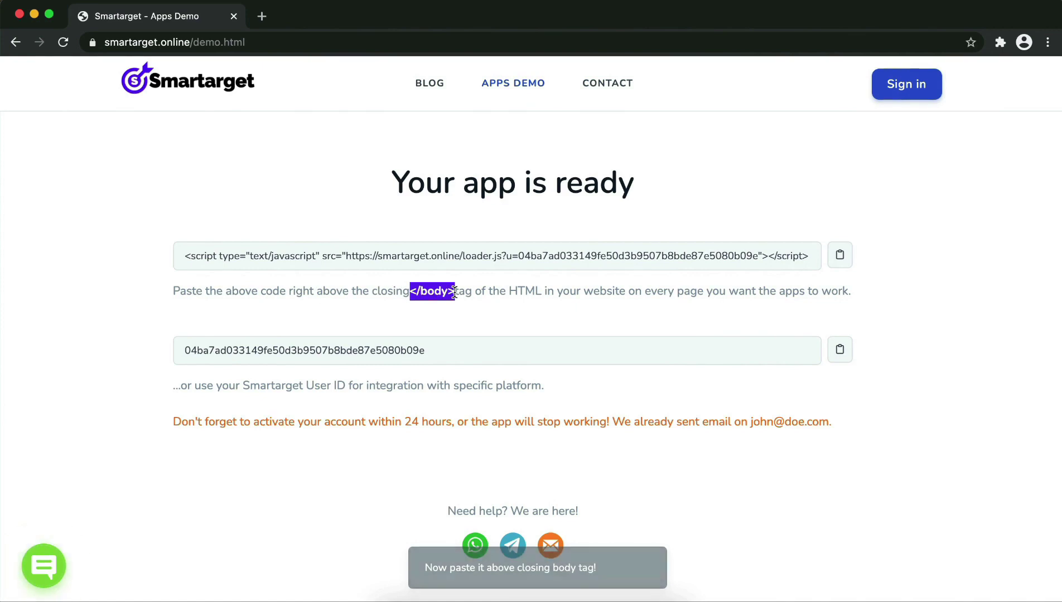